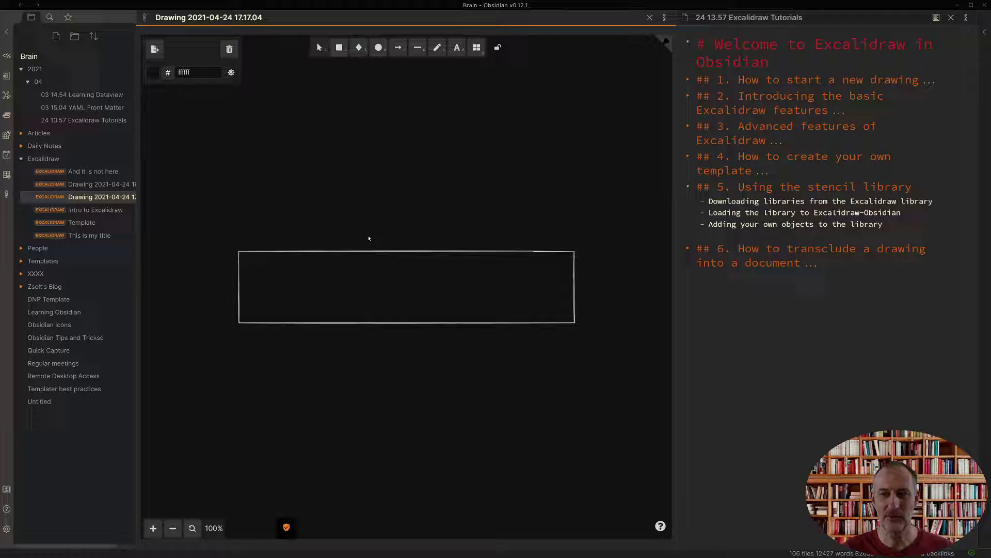
Step: Open the drawing's Library panel to reach the Excalidraw Libraries directory
{"action": "left_click", "coordinate": [478, 48]}
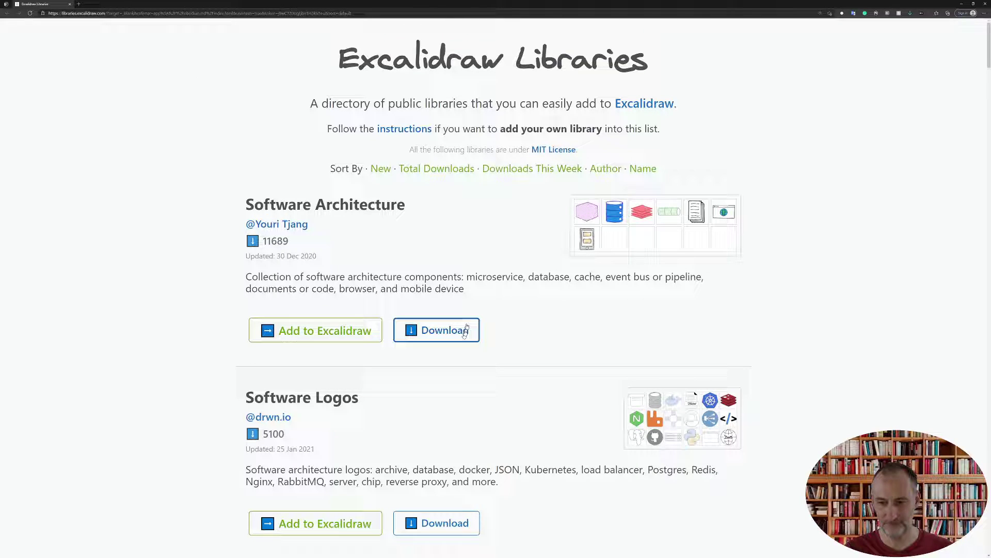
Step: Download the Robots library file from Excalidraw Libraries, then minimize the browser
{"action": "scroll", "coordinate": [469, 303], "scroll_direction": "down", "scroll_amount": 6}
{"action": "scroll", "coordinate": [478, 305], "scroll_direction": "down", "scroll_amount": 6}
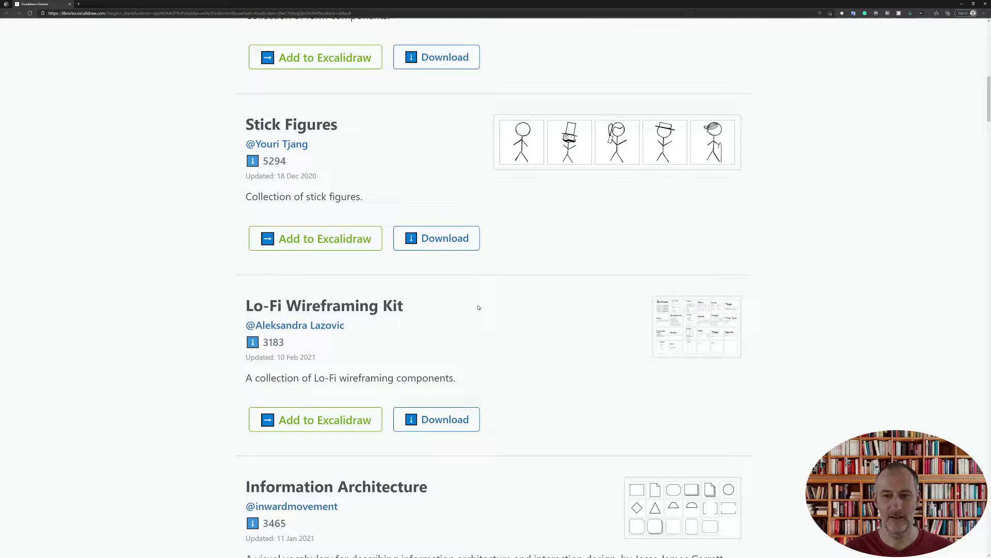
{"action": "scroll", "coordinate": [478, 307], "scroll_direction": "down", "scroll_amount": 18}
{"action": "scroll", "coordinate": [478, 307], "scroll_direction": "down", "scroll_amount": 20}
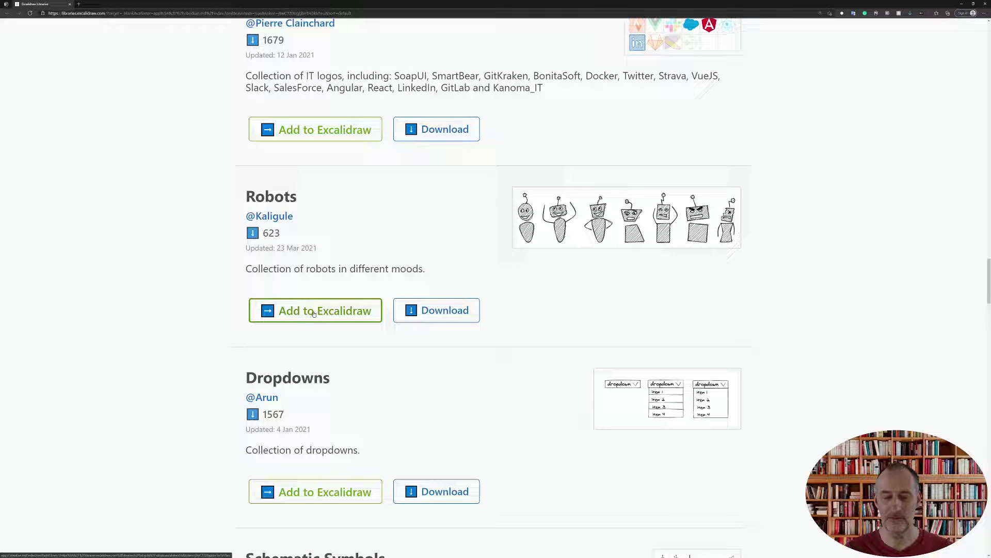
{"action": "left_click", "coordinate": [436, 314]}
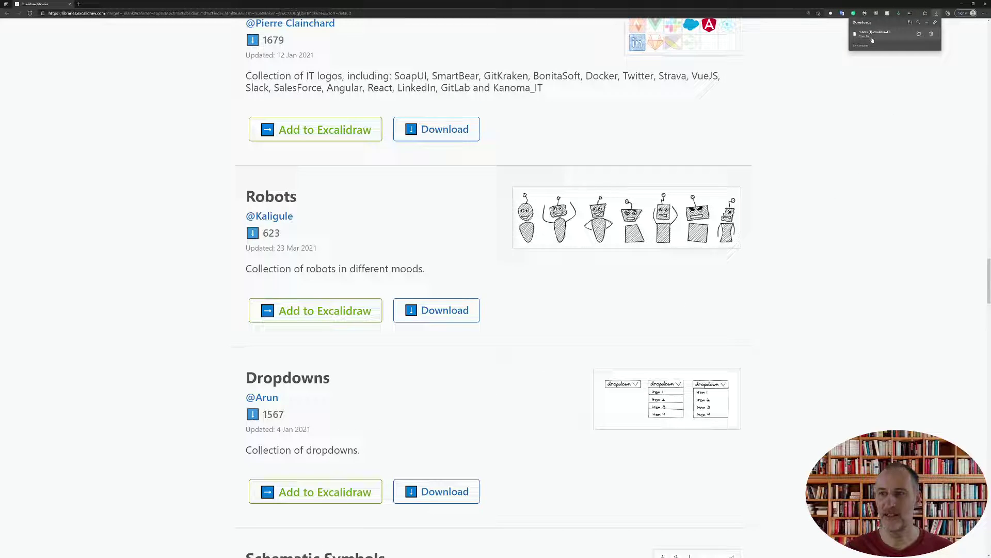
{"action": "left_click", "coordinate": [961, 5]}
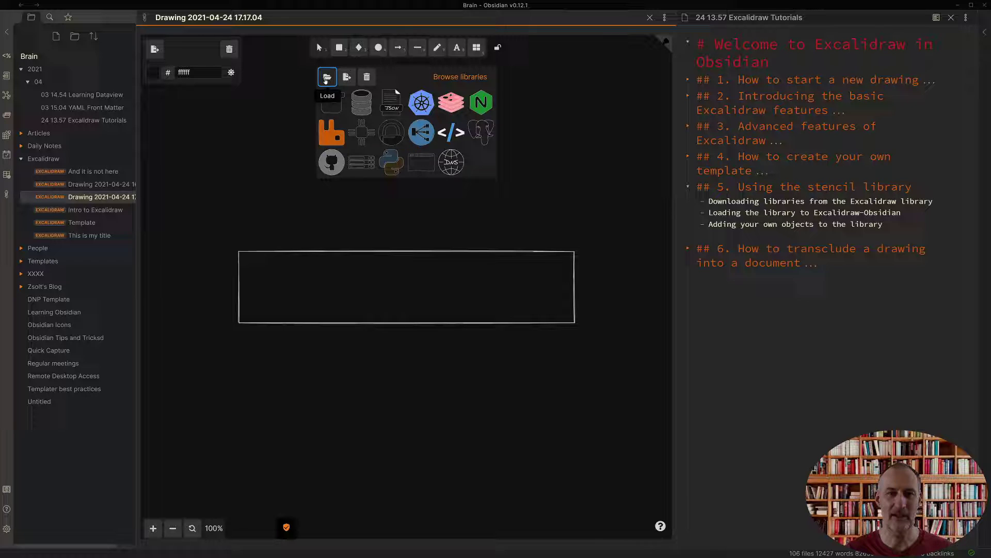
Step: Load robots (1).excalidrawlib from the Downloads folder into the library
{"action": "left_click", "coordinate": [326, 78]}
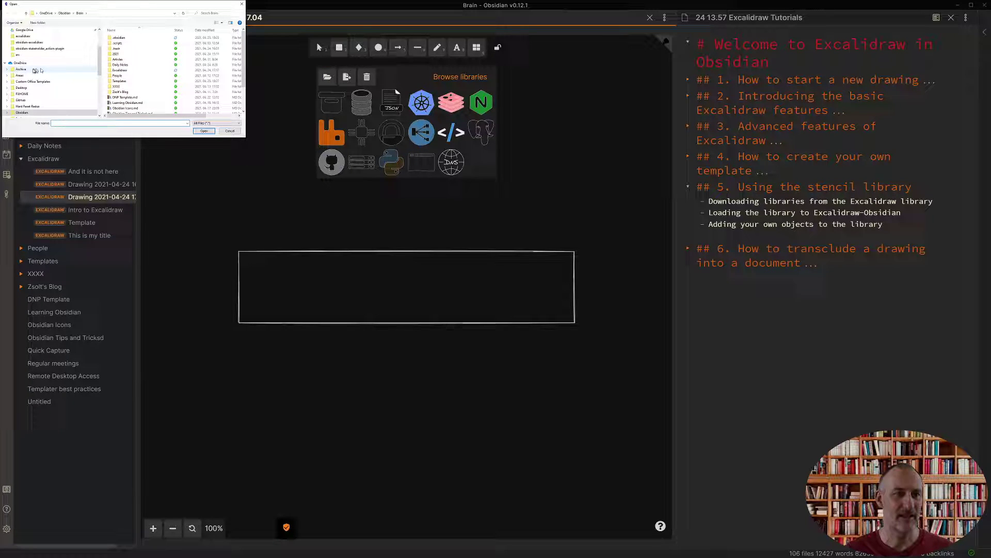
{"action": "scroll", "coordinate": [34, 72], "scroll_direction": "down", "scroll_amount": 5}
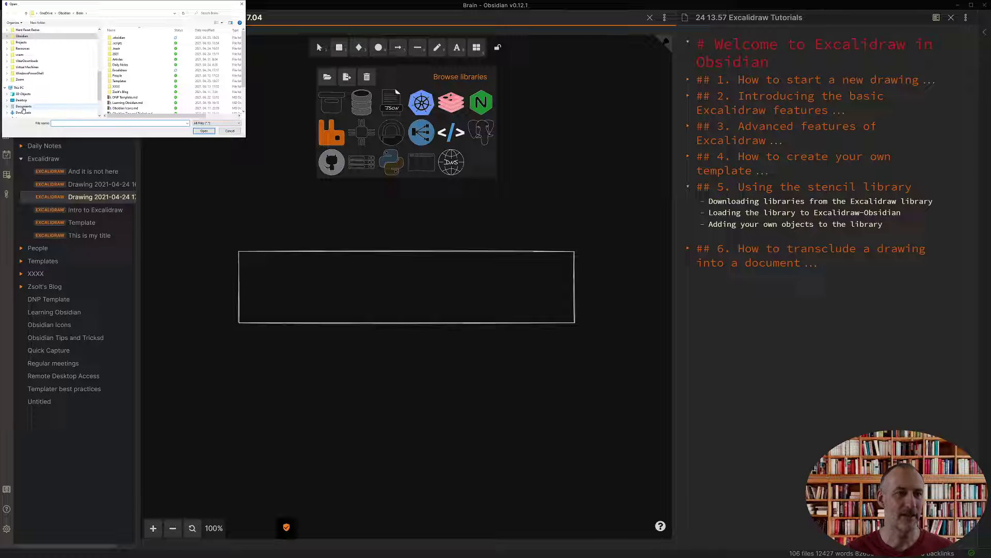
{"action": "left_click", "coordinate": [22, 113]}
{"action": "left_click", "coordinate": [134, 71]}
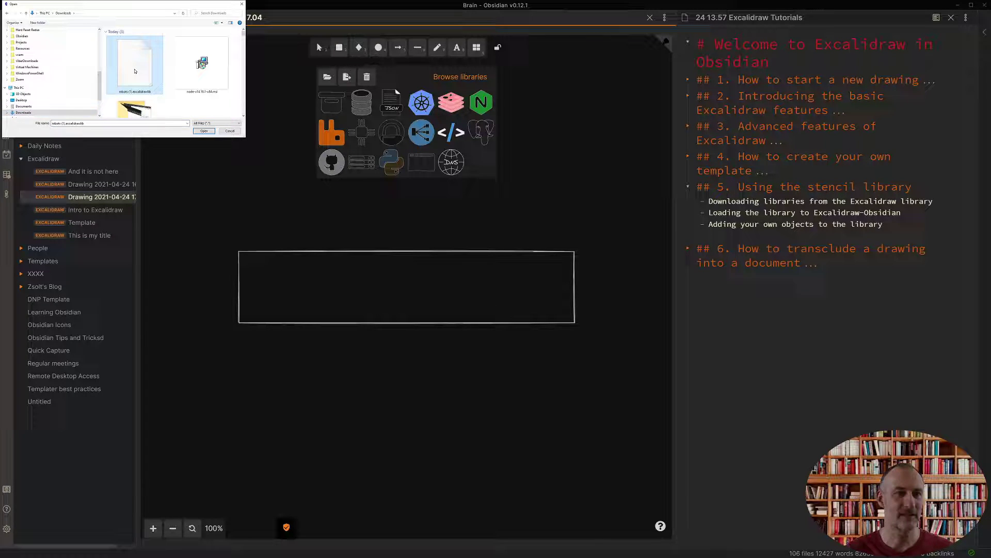
{"action": "double_click", "coordinate": [135, 70]}
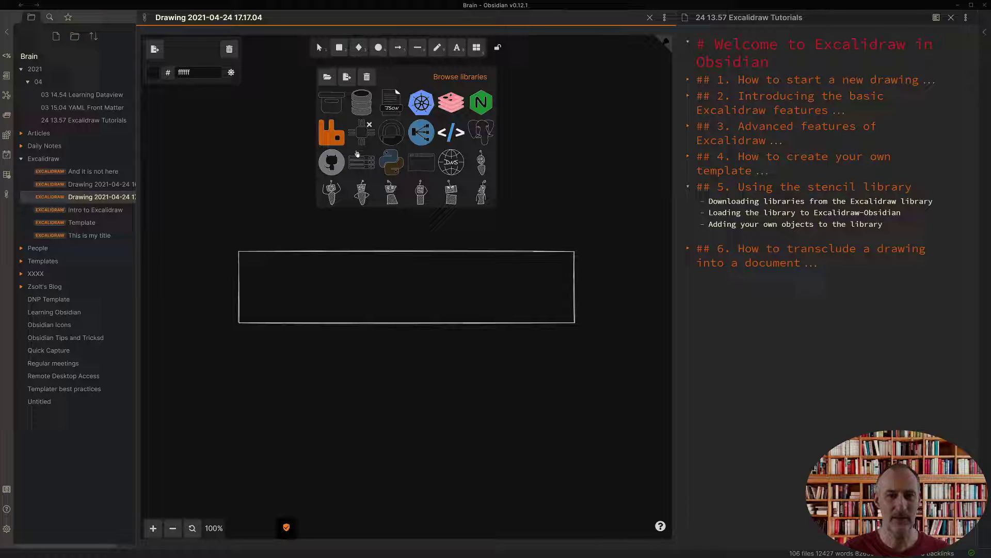
Step: Place a robot stencil in the drawing above the rectangle
{"action": "left_click", "coordinate": [420, 197]}
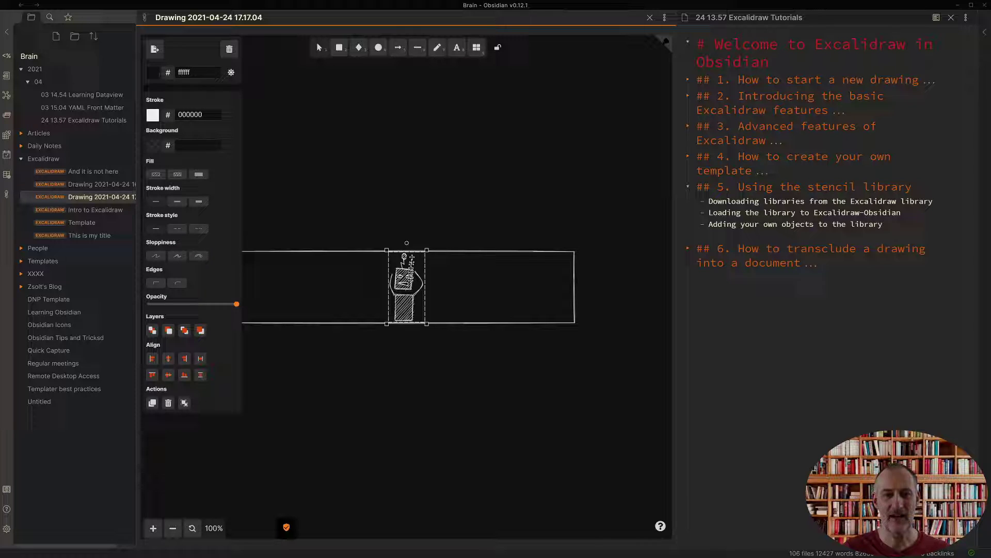
{"action": "left_click_drag", "start_coordinate": [408, 290], "coordinate": [447, 164]}
{"action": "left_click", "coordinate": [380, 219]}
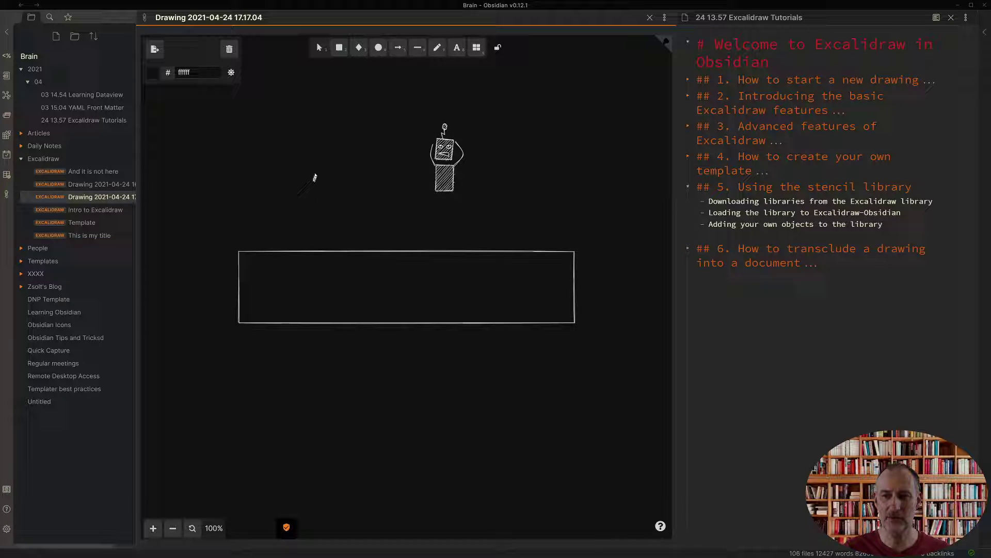
Step: Draw a diamond at the rectangle's left end and paste copies spread across the box
{"action": "left_click", "coordinate": [359, 47]}
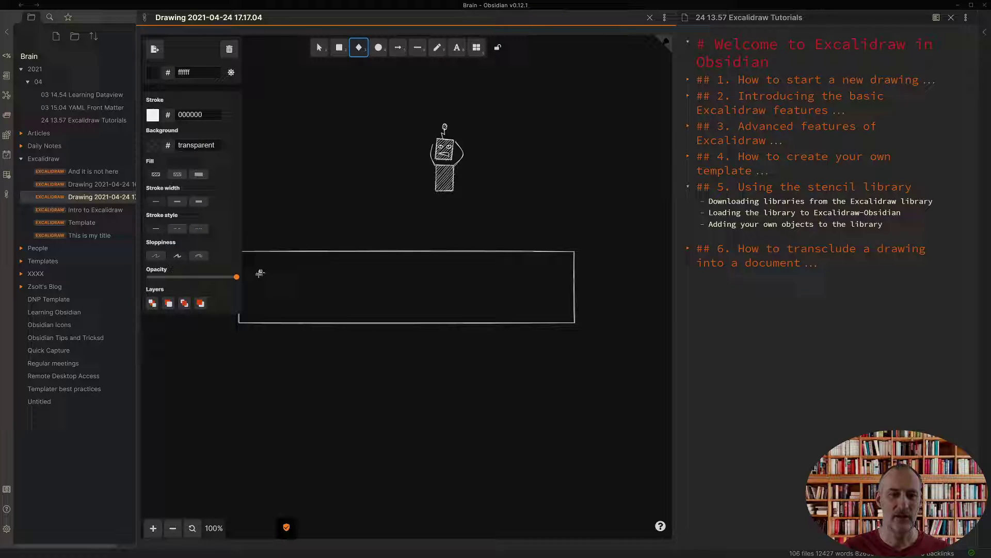
{"action": "left_click_drag", "start_coordinate": [259, 269], "coordinate": [293, 306]}
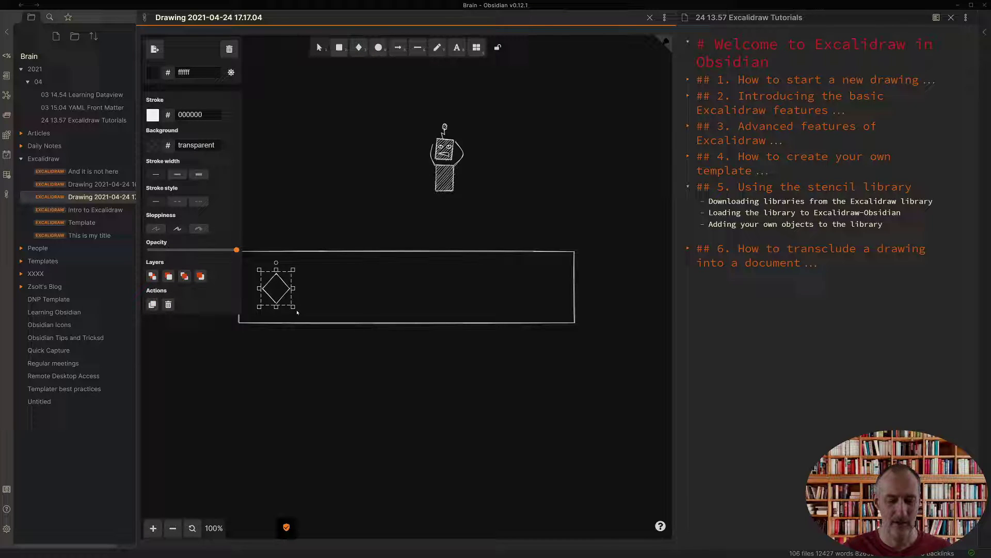
{"action": "key", "text": "ctrl+v"}
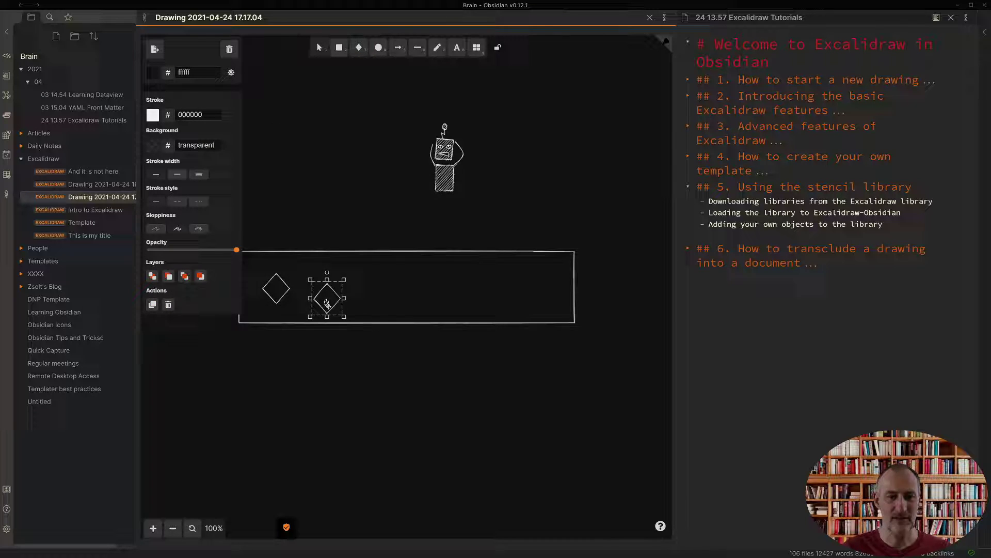
{"action": "key", "text": "ctrl+v"}
{"action": "key", "text": "ctrl+v"}
{"action": "key", "text": "ctrl+v"}
{"action": "key", "text": "ctrl+v"}
{"action": "left_click_drag", "start_coordinate": [431, 387], "coordinate": [269, 273]}
{"action": "left_click", "coordinate": [387, 375]}
{"action": "left_click_drag", "start_coordinate": [387, 352], "coordinate": [535, 294]}
{"action": "left_click", "coordinate": [578, 419]}
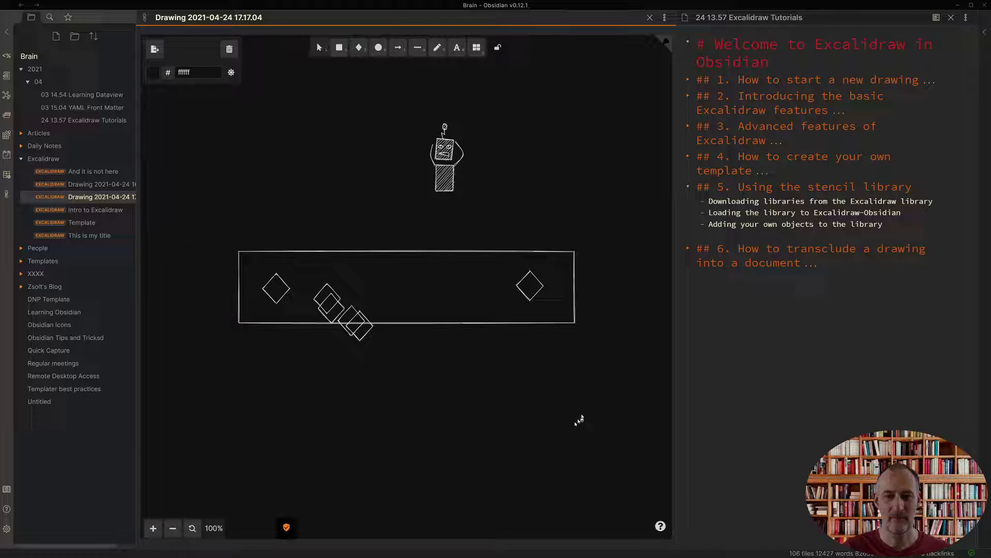
Step: Space the six diamonds evenly in one centred row and move them up inside the box
{"action": "left_click_drag", "start_coordinate": [492, 249], "coordinate": [250, 248]}
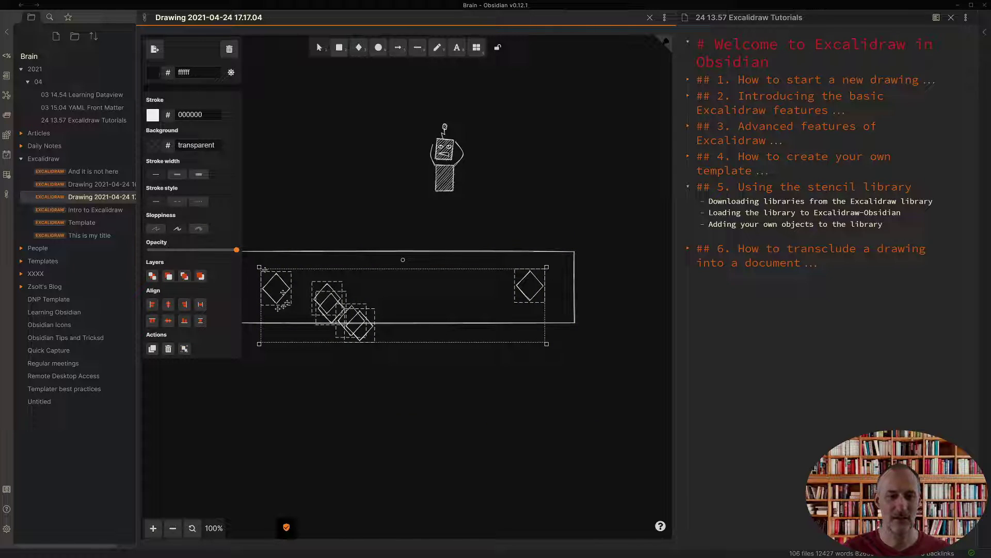
{"action": "left_click", "coordinate": [201, 306]}
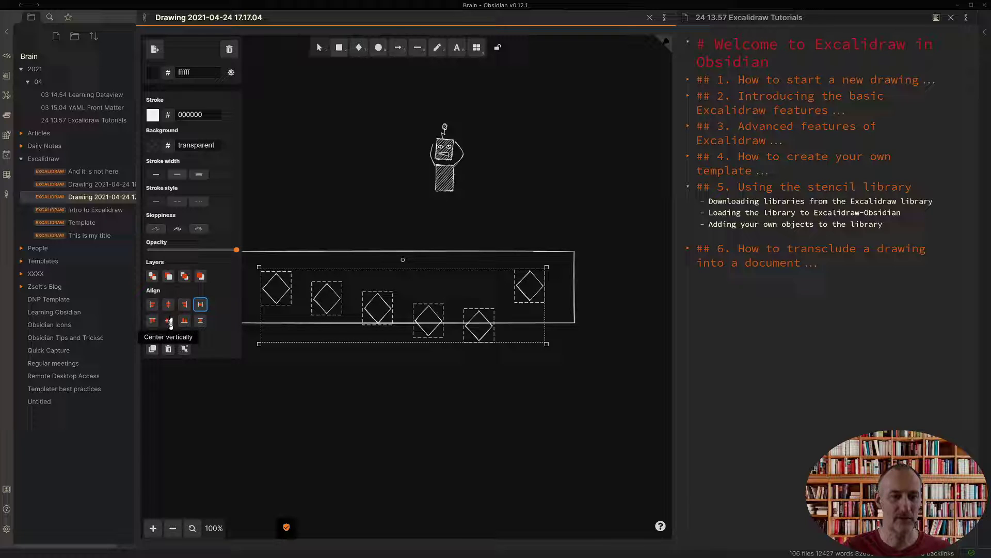
{"action": "left_click", "coordinate": [169, 321]}
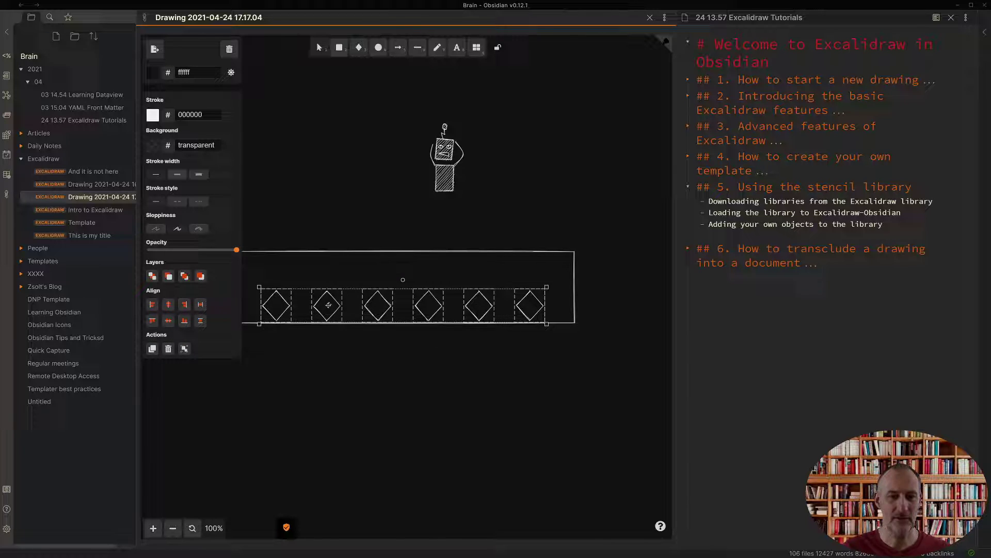
{"action": "left_click_drag", "start_coordinate": [329, 305], "coordinate": [322, 288]}
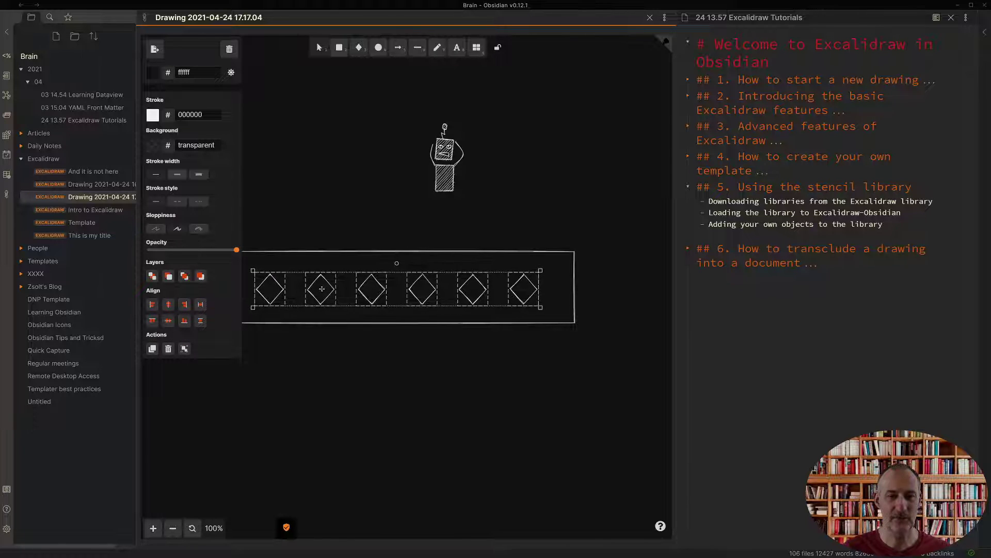
Step: Give the diamonds a red background fill
{"action": "left_click", "coordinate": [153, 145]}
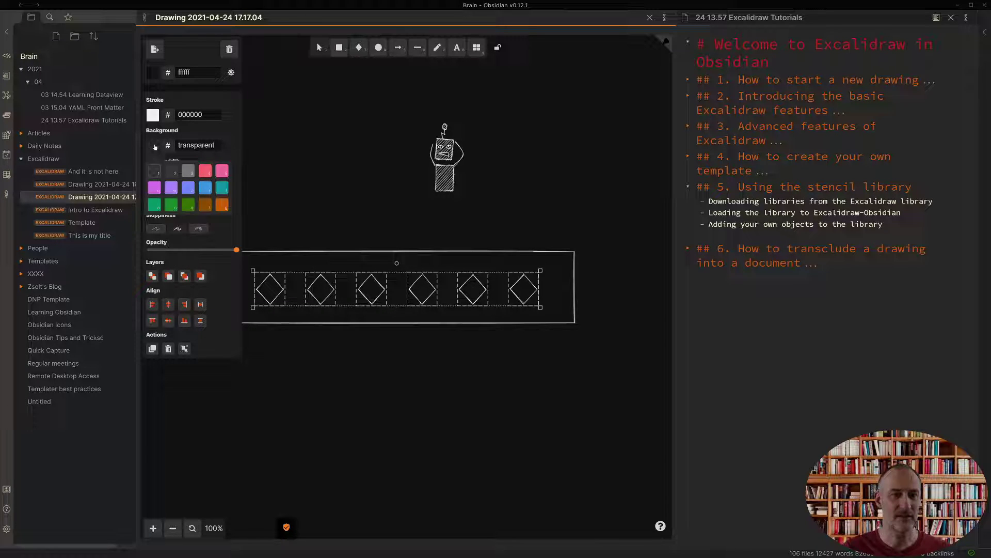
{"action": "left_click", "coordinate": [205, 171]}
{"action": "left_click", "coordinate": [316, 194]}
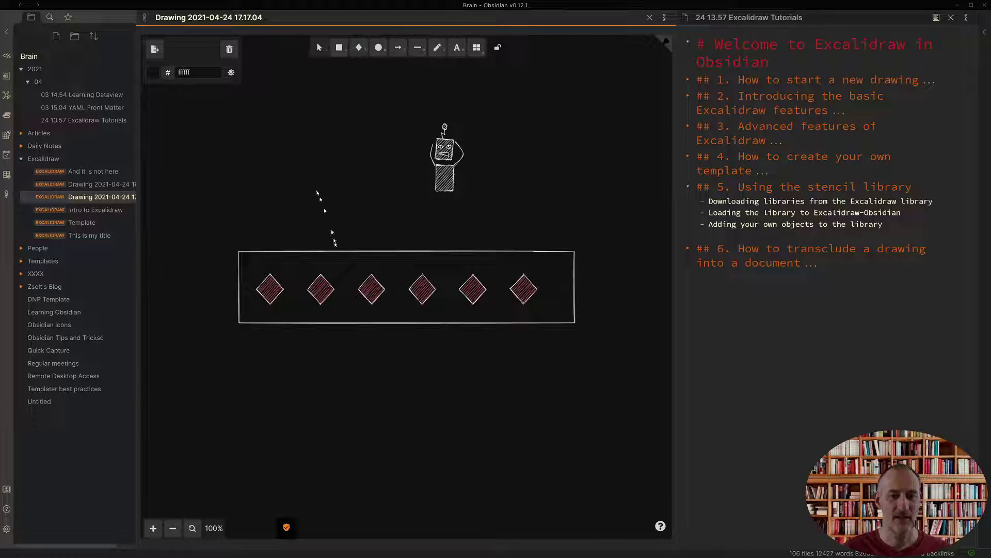
{"action": "left_click", "coordinate": [387, 252]}
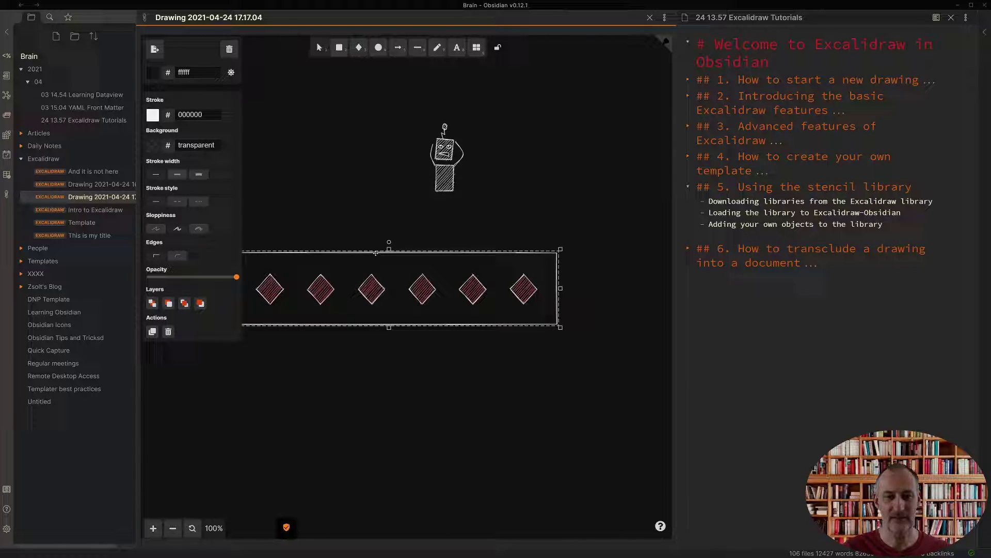
Step: Group the rectangle with its six diamonds and shift the group slightly right
{"action": "left_click", "coordinate": [434, 364]}
{"action": "left_click_drag", "start_coordinate": [579, 335], "coordinate": [242, 225]}
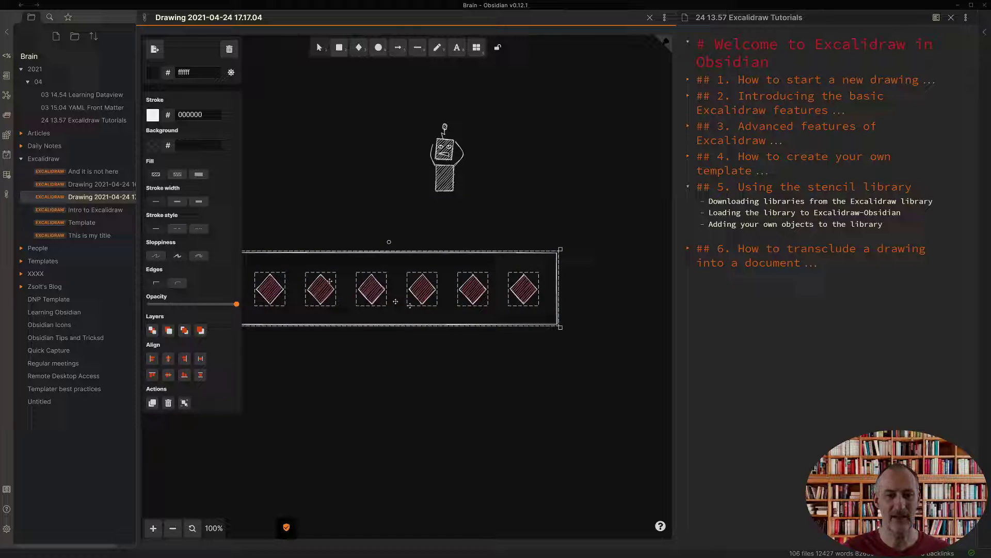
{"action": "right_click", "coordinate": [444, 283]}
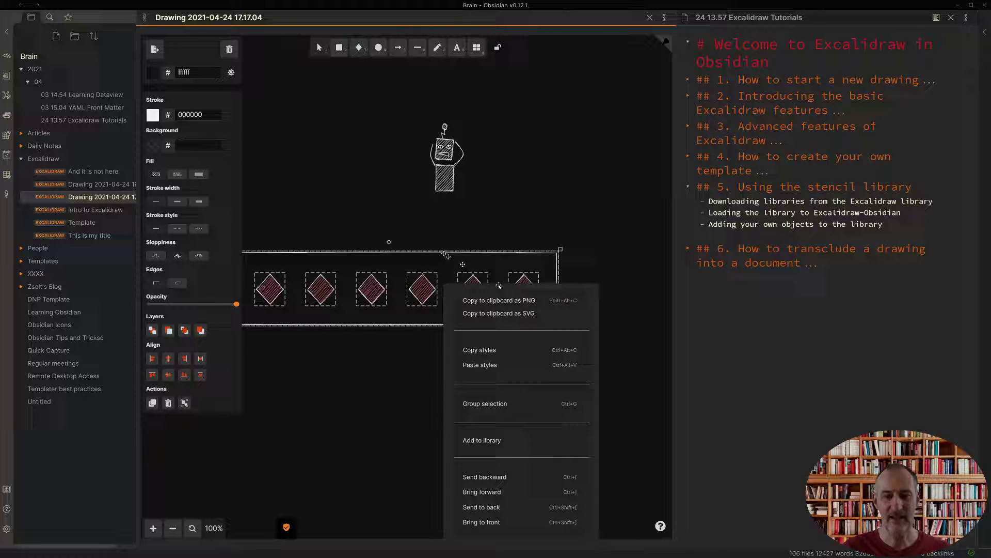
{"action": "left_click", "coordinate": [485, 403]}
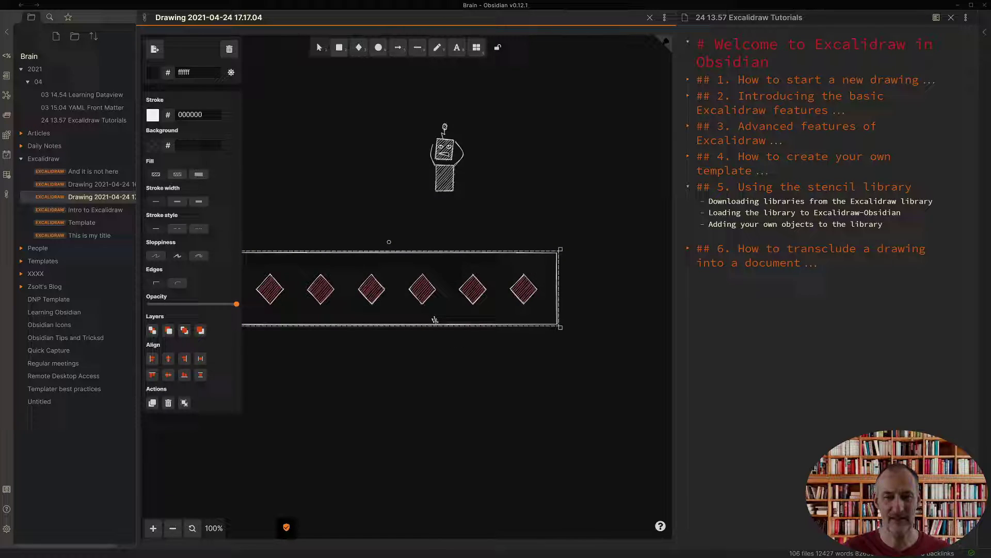
{"action": "left_click_drag", "start_coordinate": [434, 320], "coordinate": [497, 335]}
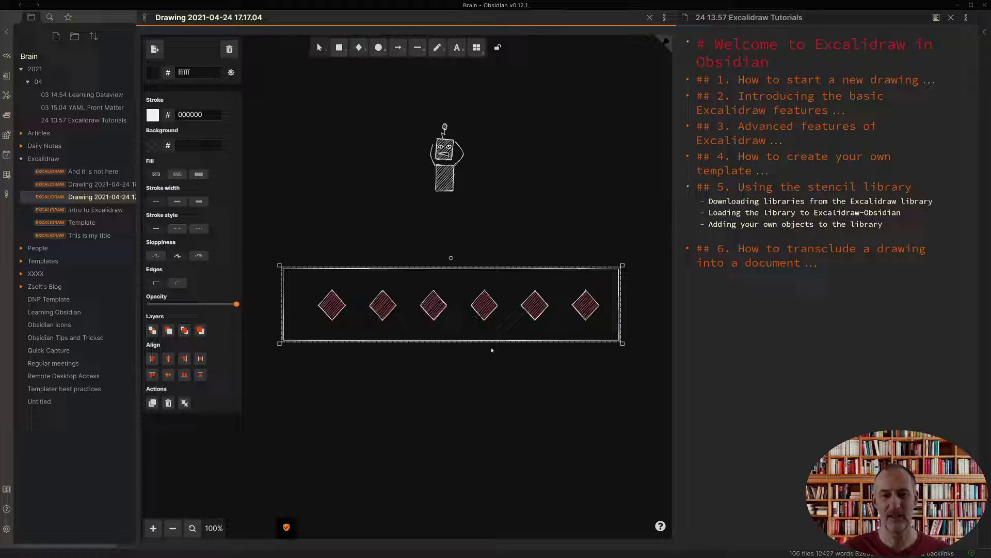
Step: Add the group to the library and open the Library panel
{"action": "right_click", "coordinate": [494, 269]}
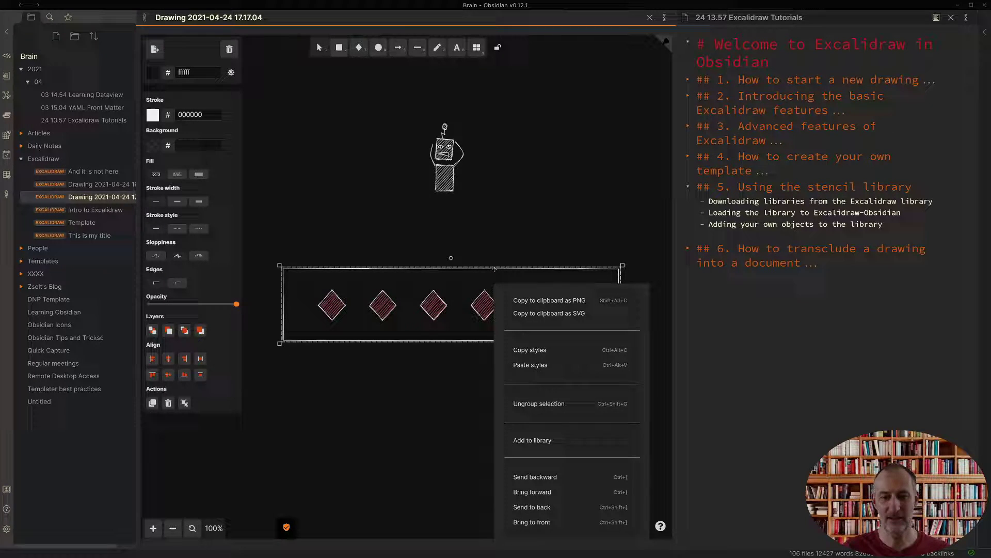
{"action": "left_click", "coordinate": [538, 441]}
{"action": "left_click", "coordinate": [491, 420]}
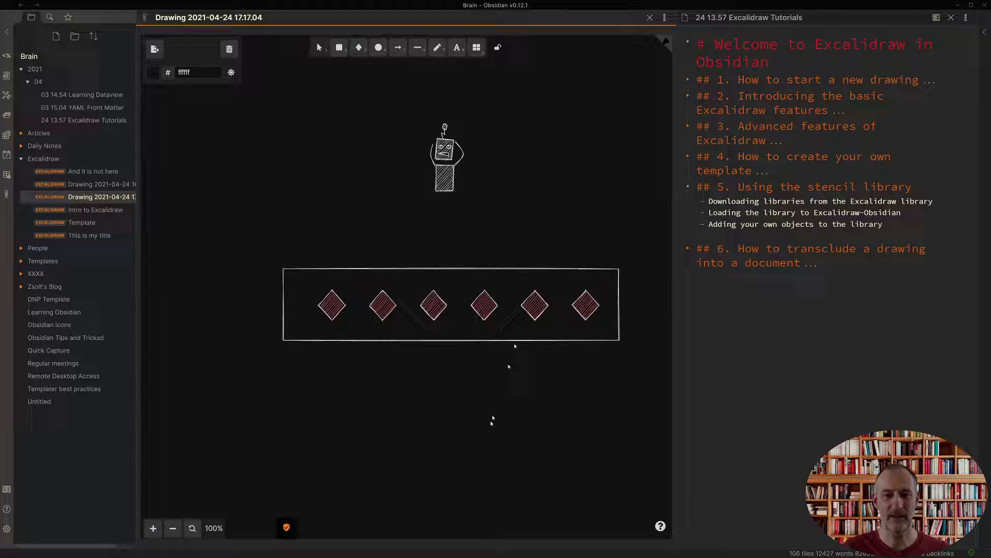
{"action": "left_click", "coordinate": [474, 50]}
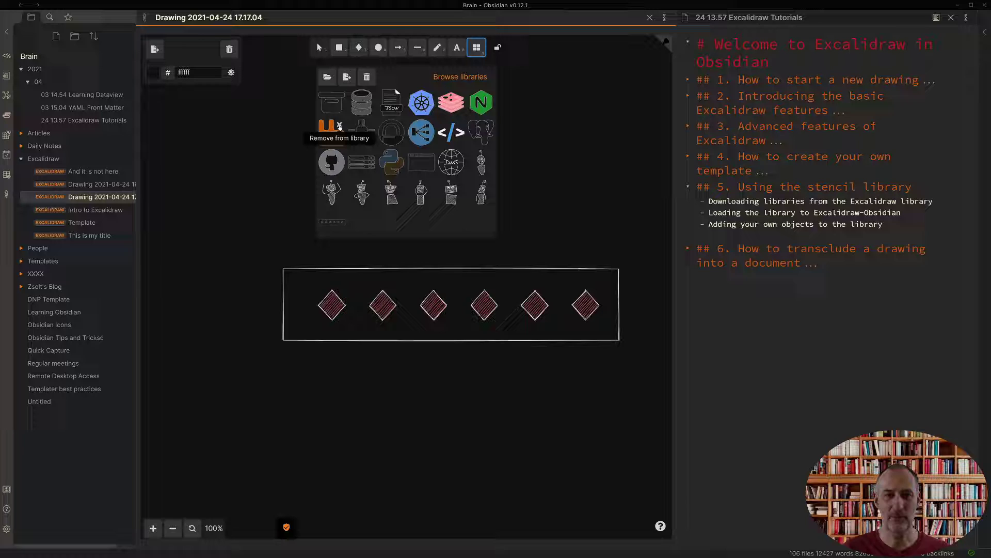
Step: Delete the orange stencil from the library and close the Library panel
{"action": "left_click", "coordinate": [339, 126]}
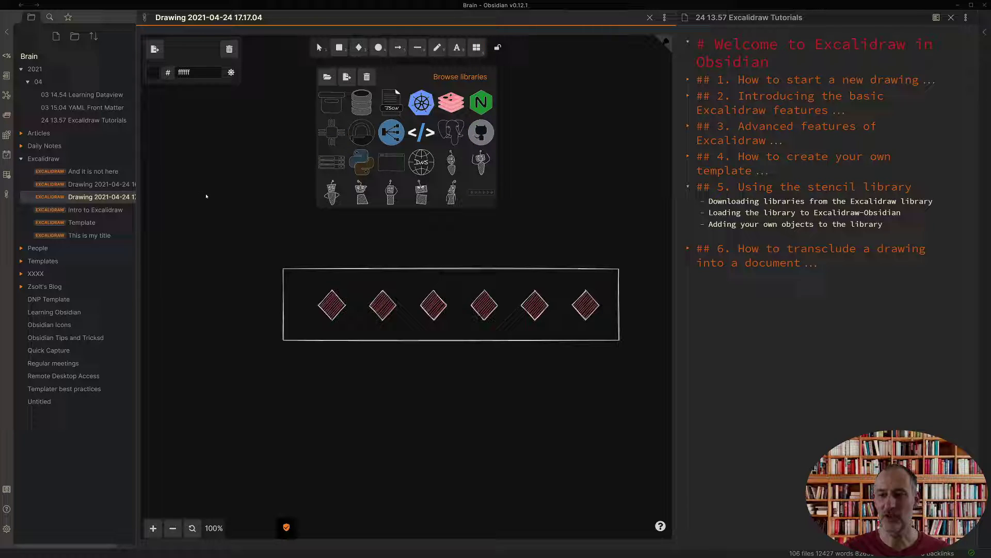
{"action": "left_click", "coordinate": [226, 191]}
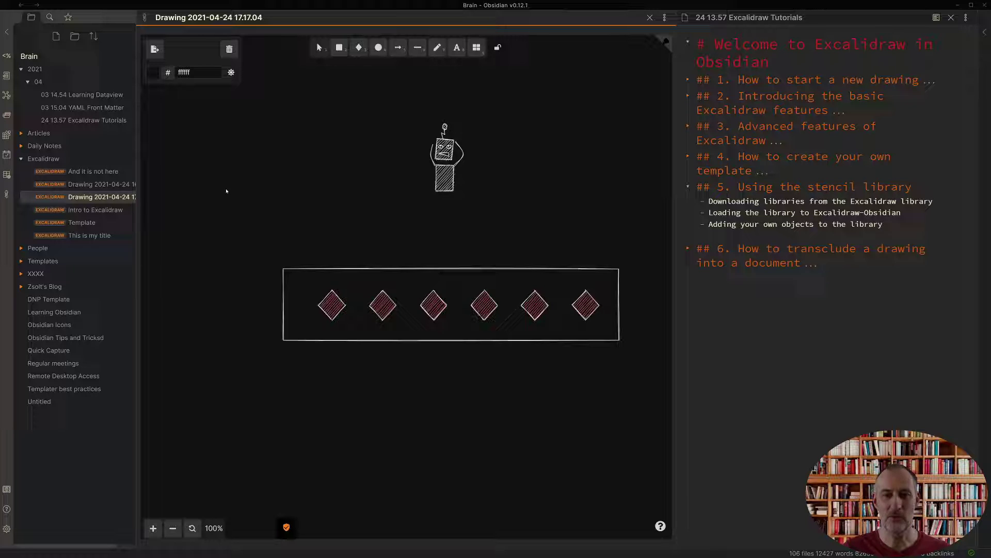
Step: Create a new drawing with 'Excalidraw: Create a new drawing' and open its Library panel
{"action": "key", "text": "ctrl+p"}
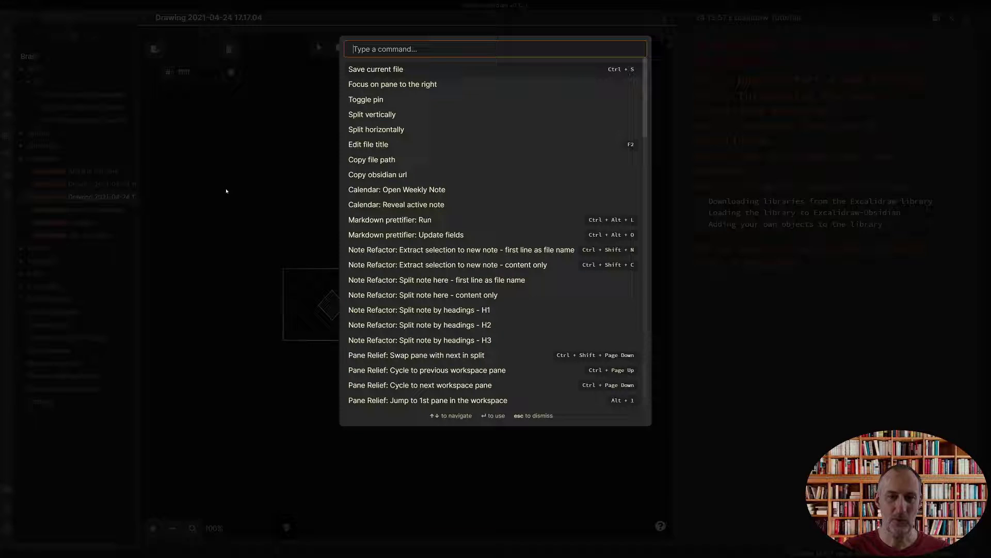
{"action": "type", "text": "ec"}
{"action": "key", "text": "BackSpace"}
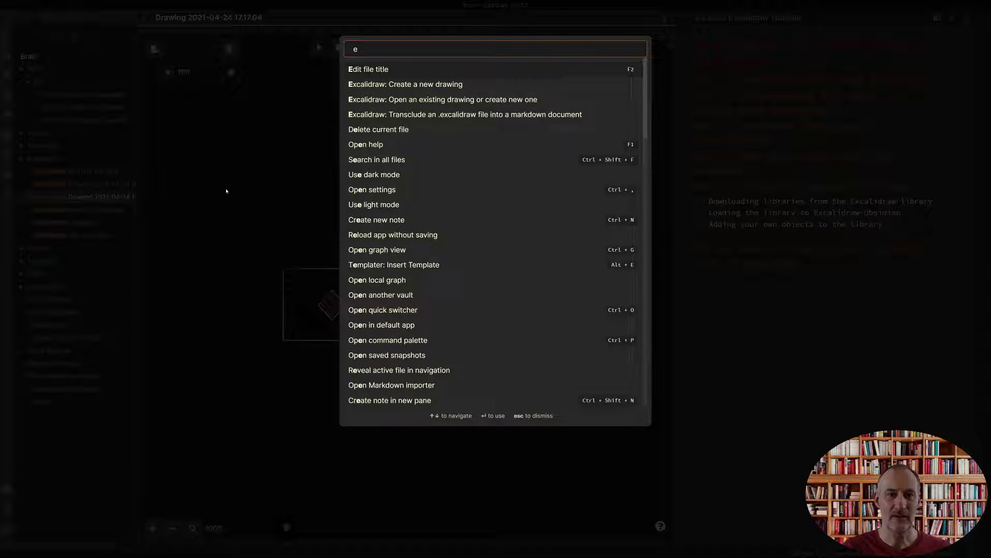
{"action": "type", "text": "xca"}
{"action": "key", "text": "Return"}
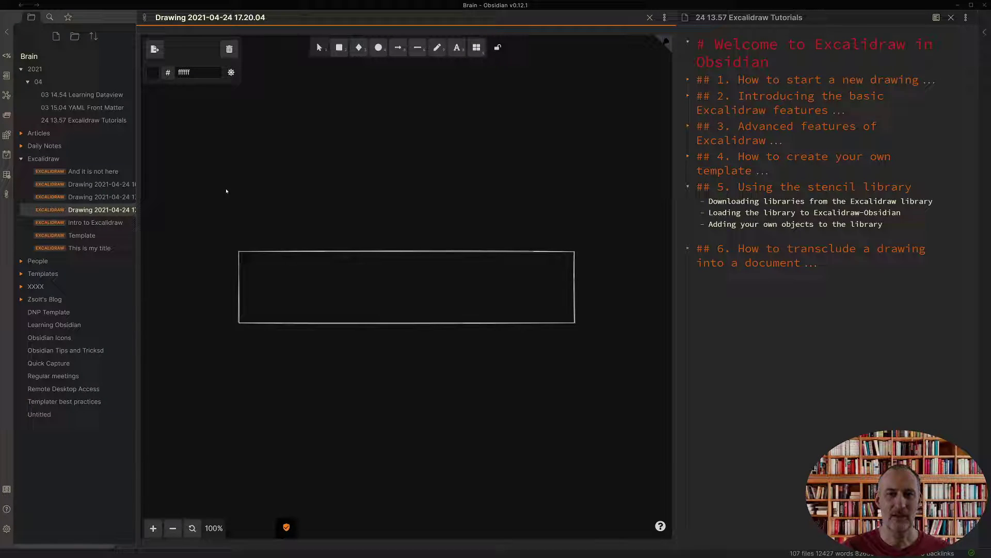
{"action": "left_click", "coordinate": [477, 47]}
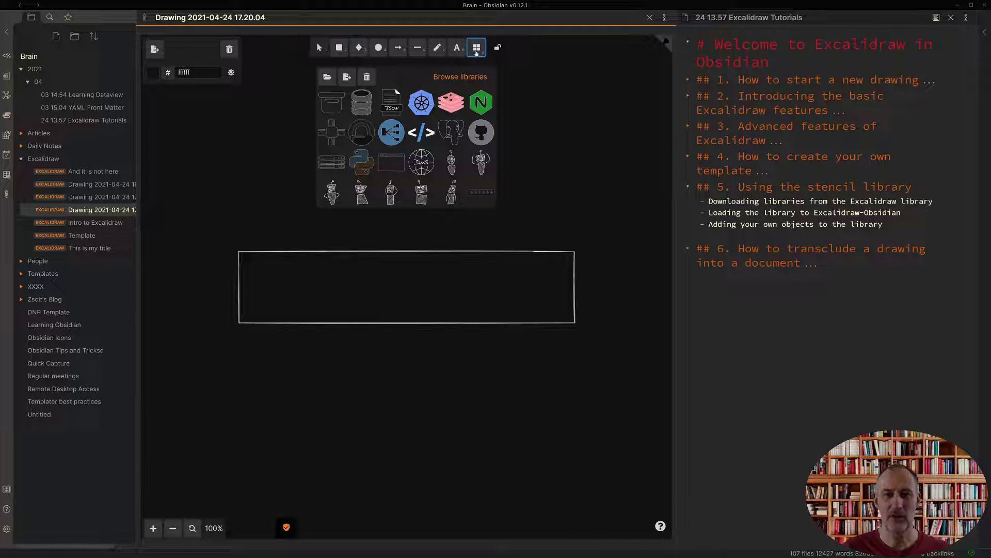